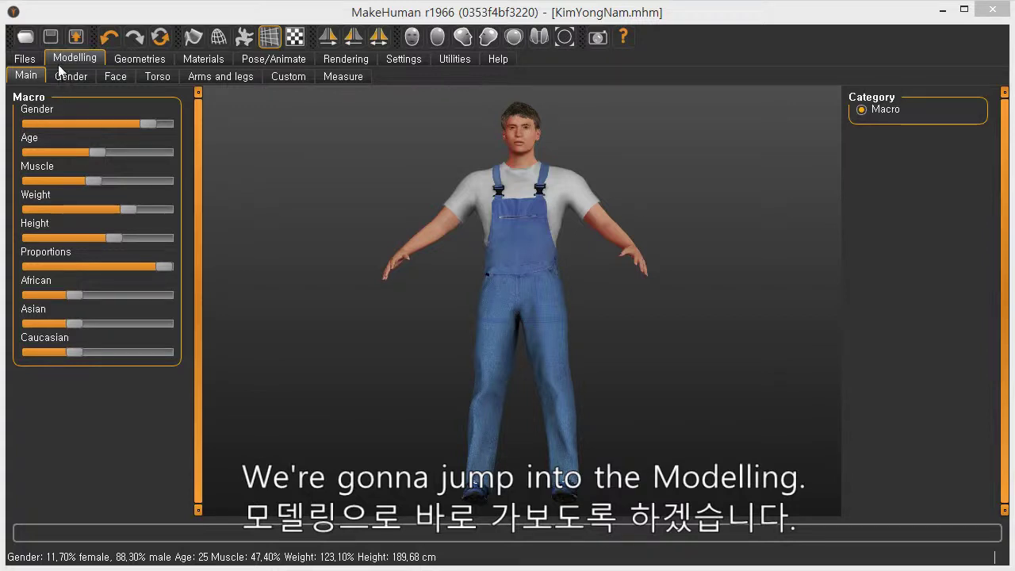
pyautogui.click(24, 59)
pyautogui.click(89, 63)
pyautogui.click(139, 63)
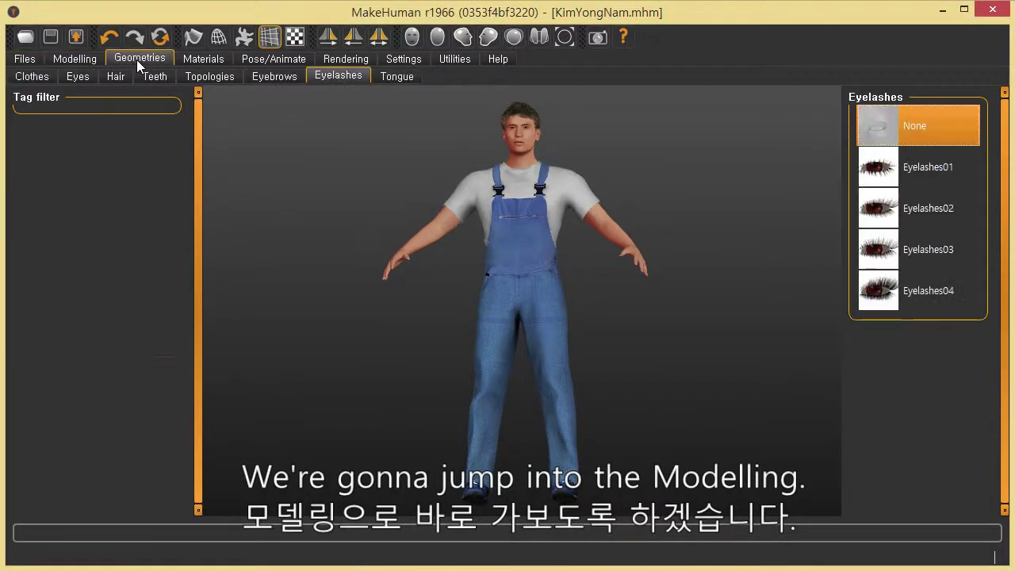
pyautogui.click(76, 63)
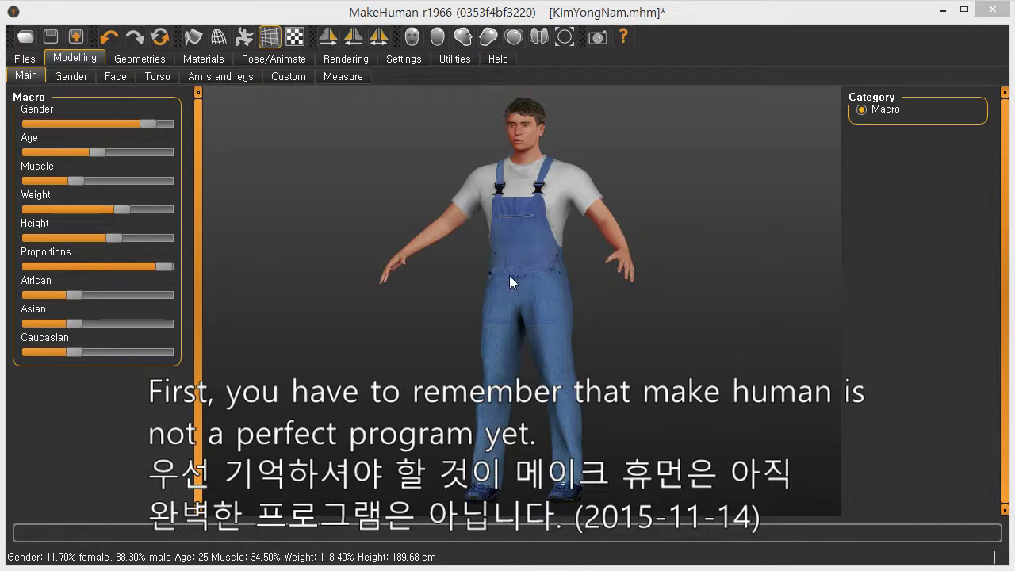
# Set the character's gender to 83% male and the age to 36.
pyautogui.moveTo(509, 269); pyautogui.dragTo(566, 289)
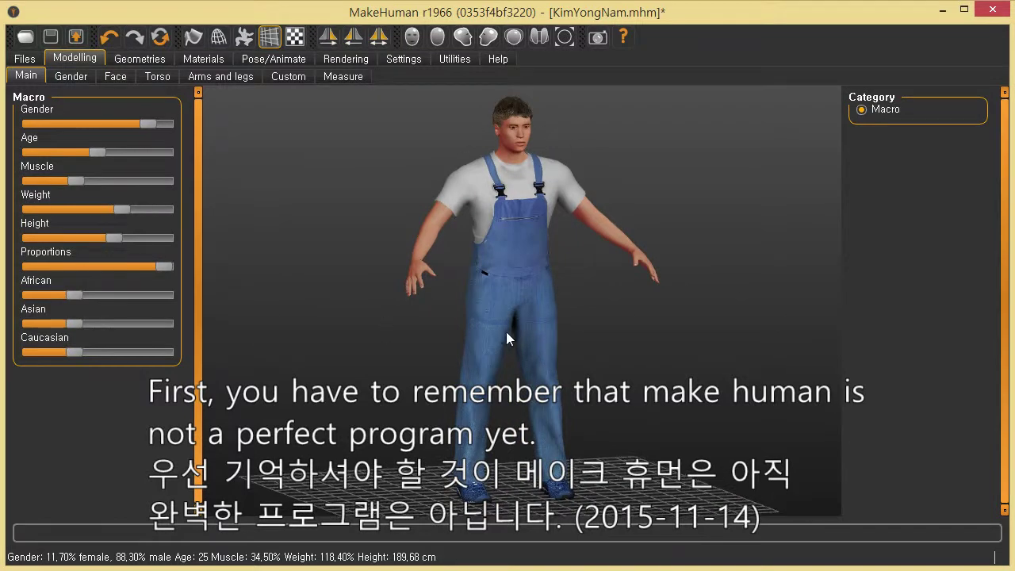
pyautogui.press('1')
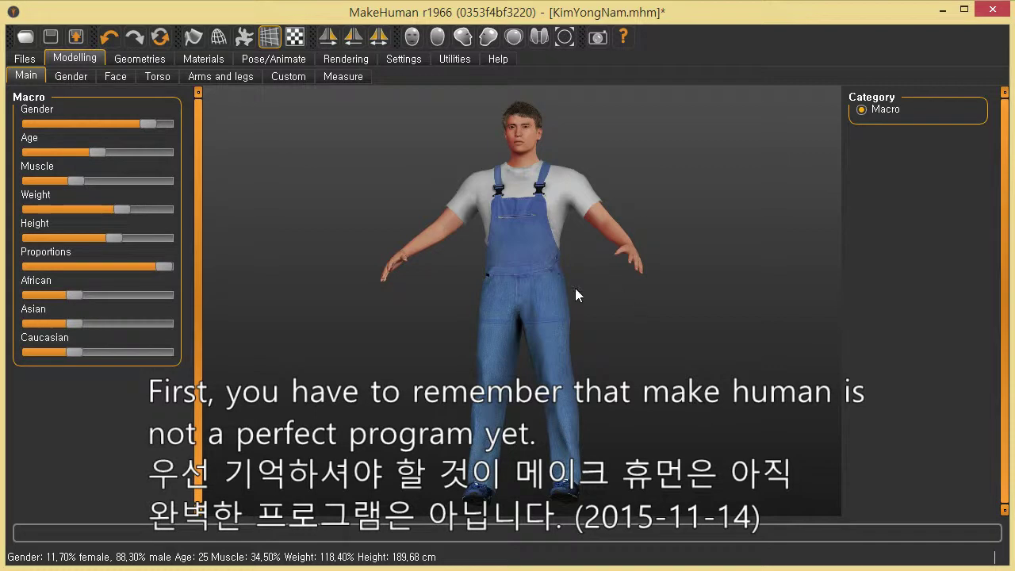
pyautogui.moveTo(614, 286); pyautogui.dragTo(559, 297)
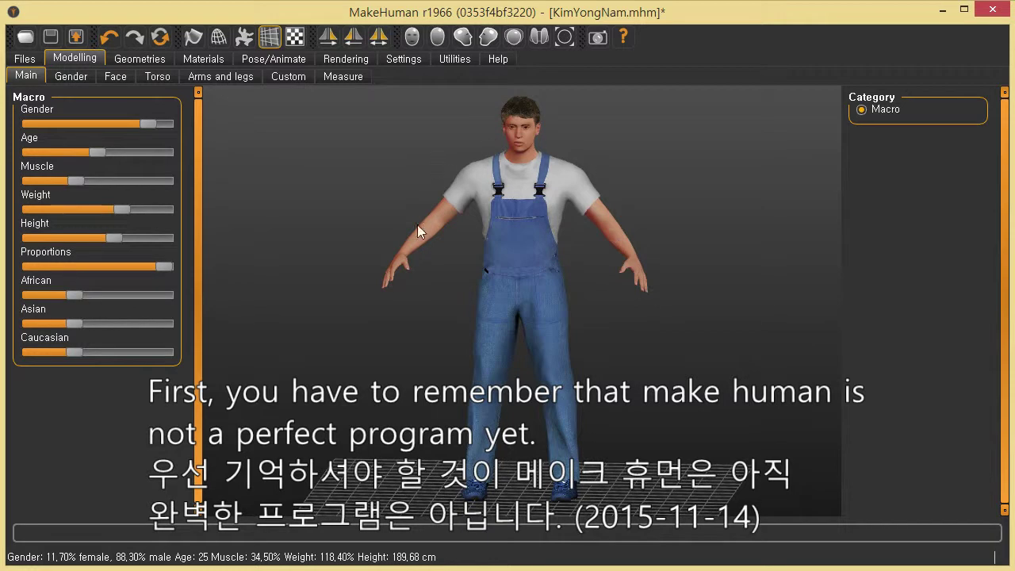
pyautogui.moveTo(544, 311); pyautogui.dragTo(552, 198)
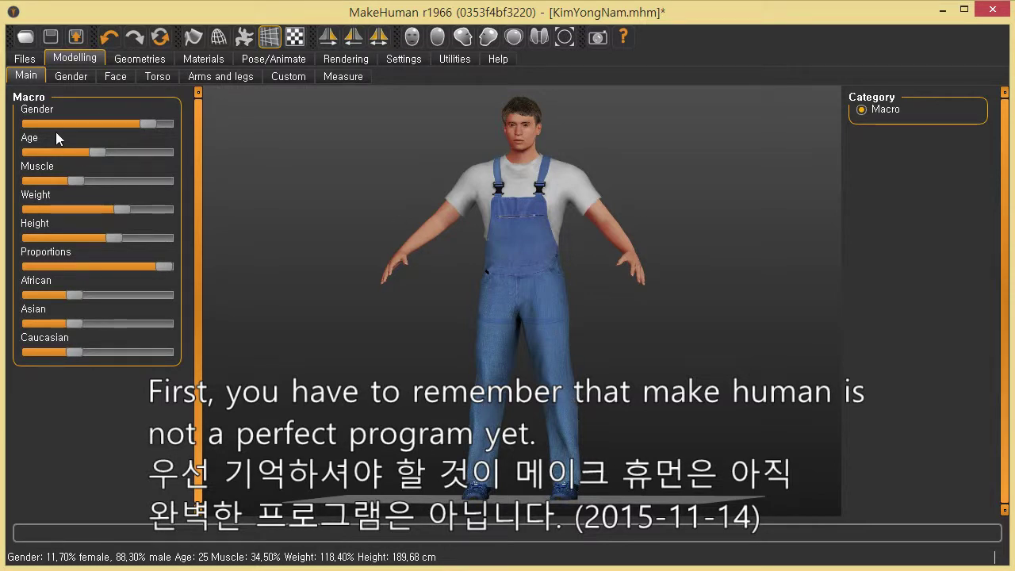
pyautogui.moveTo(142, 124)
pyautogui.mouseDown()
pyautogui.moveTo(75, 123)
pyautogui.moveTo(177, 121)
pyautogui.moveTo(143, 123)
pyautogui.mouseUp()
pyautogui.moveTo(91, 152); pyautogui.dragTo(109, 151)
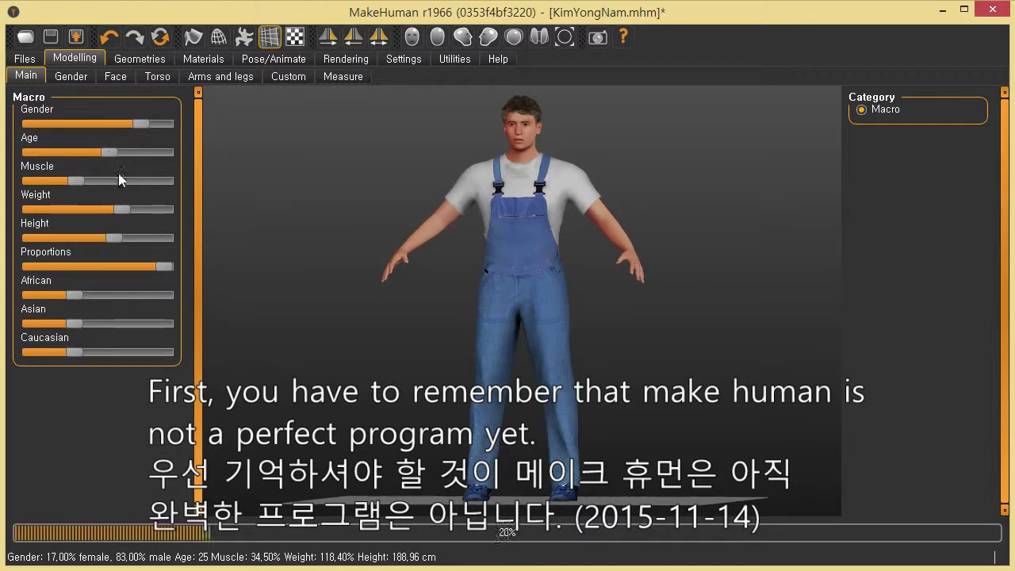
# Look through the library of clothes and shoes available for the character.
pyautogui.click(142, 60)
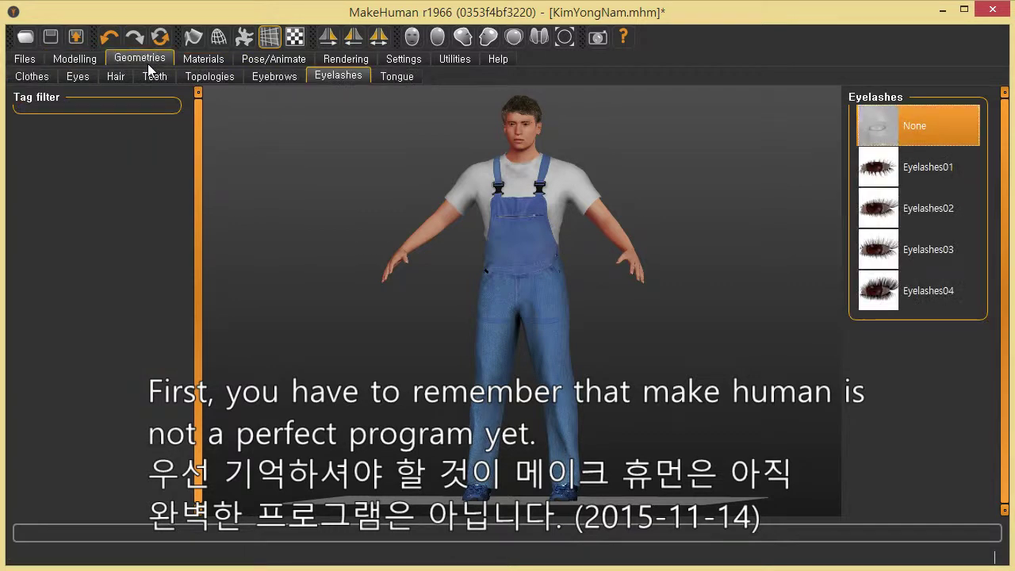
pyautogui.click(32, 76)
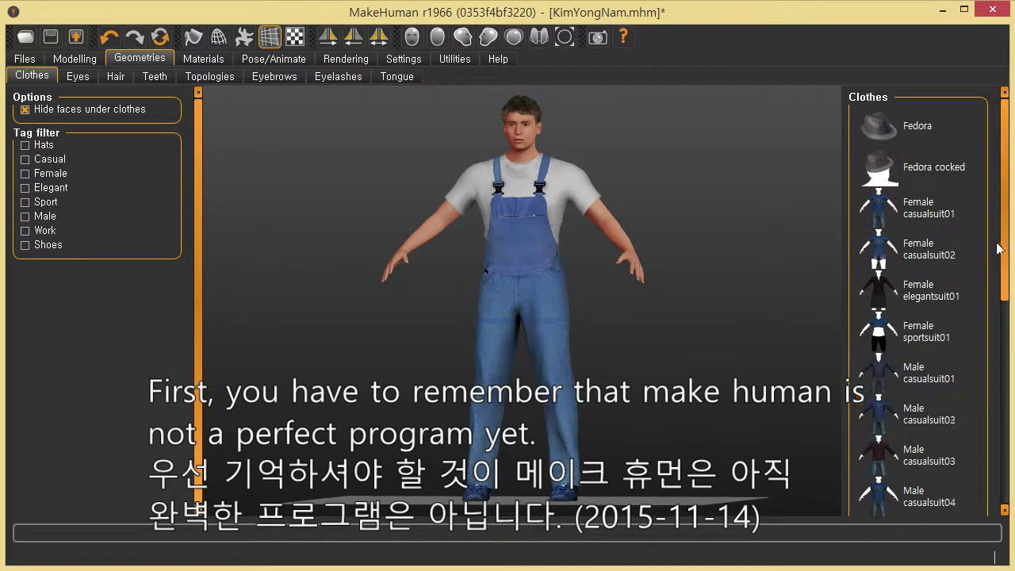
pyautogui.scroll(-10, 1005, 245)
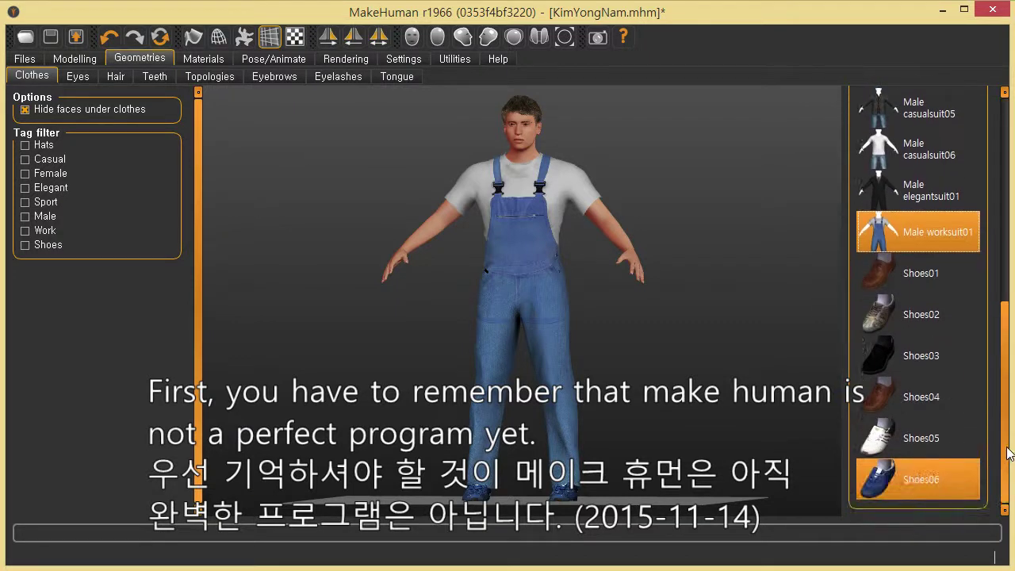
pyautogui.scroll(4, 1005, 245)
pyautogui.scroll(2, 994, 356)
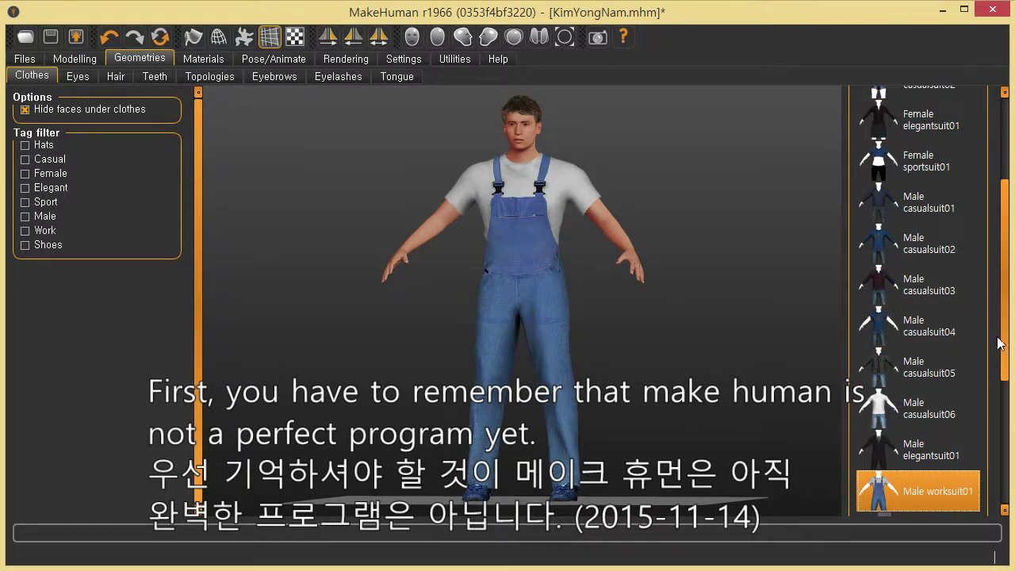
pyautogui.moveTo(1009, 336); pyautogui.dragTo(1008, 254)
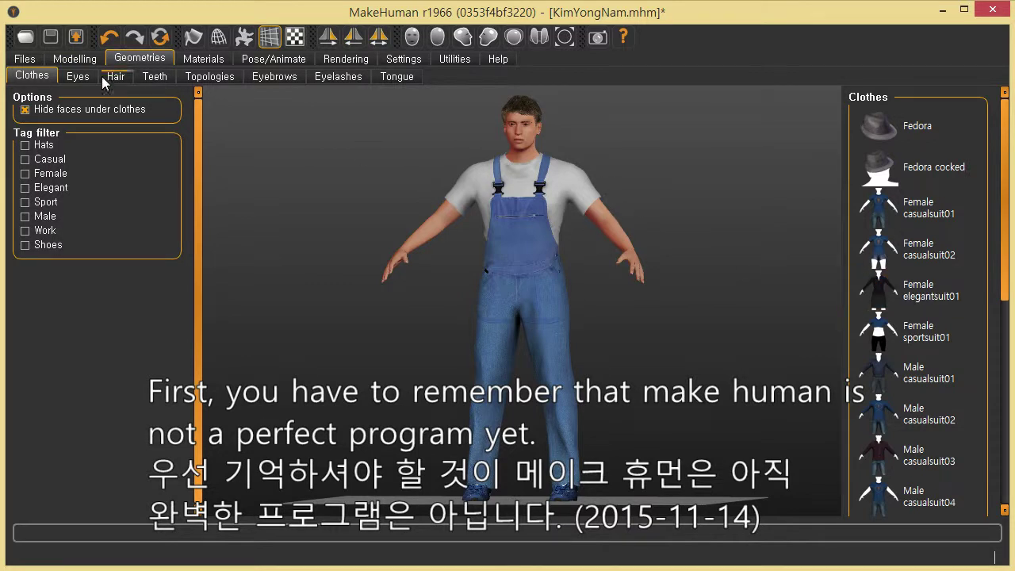
# Reduce the character's weight to 111.40% in the main modelling parameters.
pyautogui.click(79, 61)
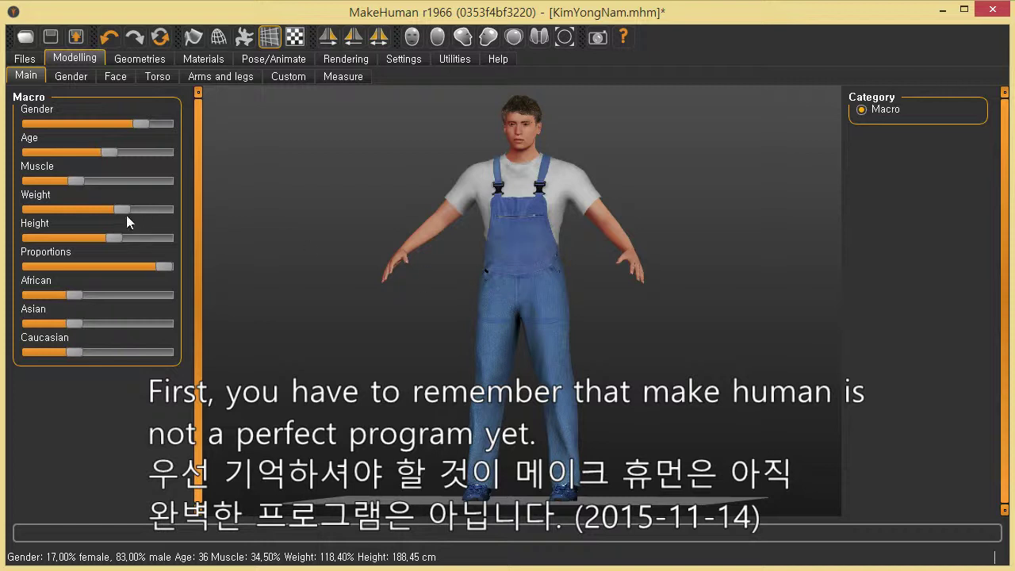
pyautogui.moveTo(516, 265); pyautogui.dragTo(487, 250)
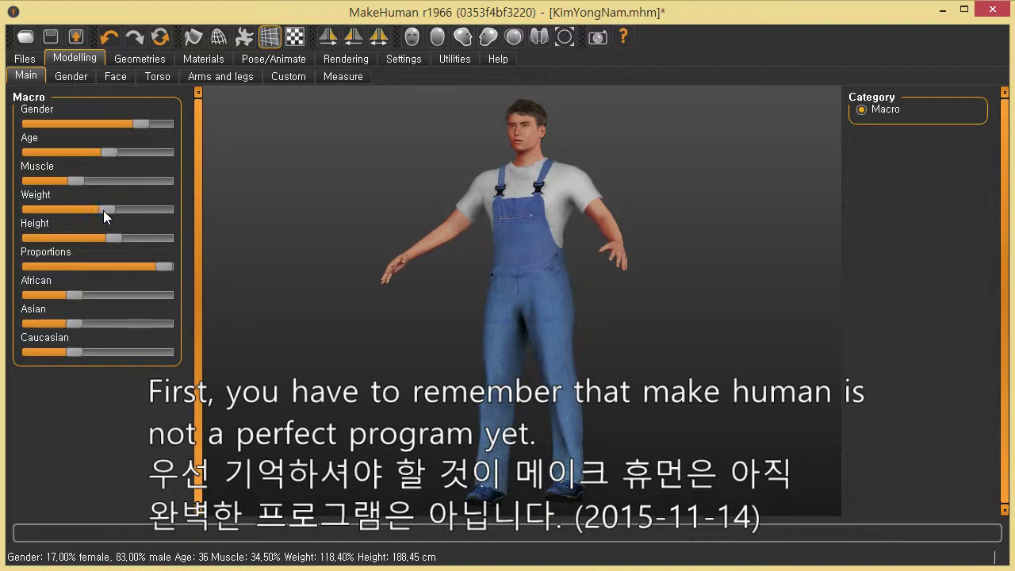
pyautogui.moveTo(121, 210)
pyautogui.mouseDown()
pyautogui.moveTo(141, 209)
pyautogui.moveTo(115, 209)
pyautogui.mouseUp()
pyautogui.moveTo(476, 233); pyautogui.dragTo(313, 272)
pyautogui.moveTo(118, 214); pyautogui.dragTo(112, 213)
# Examine the character's body and work overalls from several angles, close up and at full length.
pyautogui.scroll(-3, 532, 284)
pyautogui.scroll(6, 532, 277)
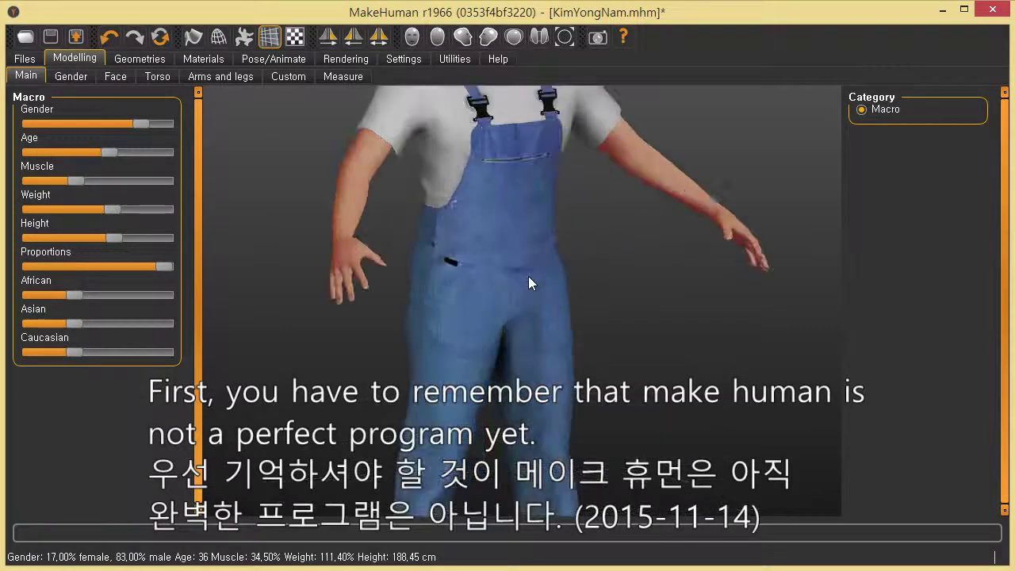
pyautogui.scroll(-5, 445, 238)
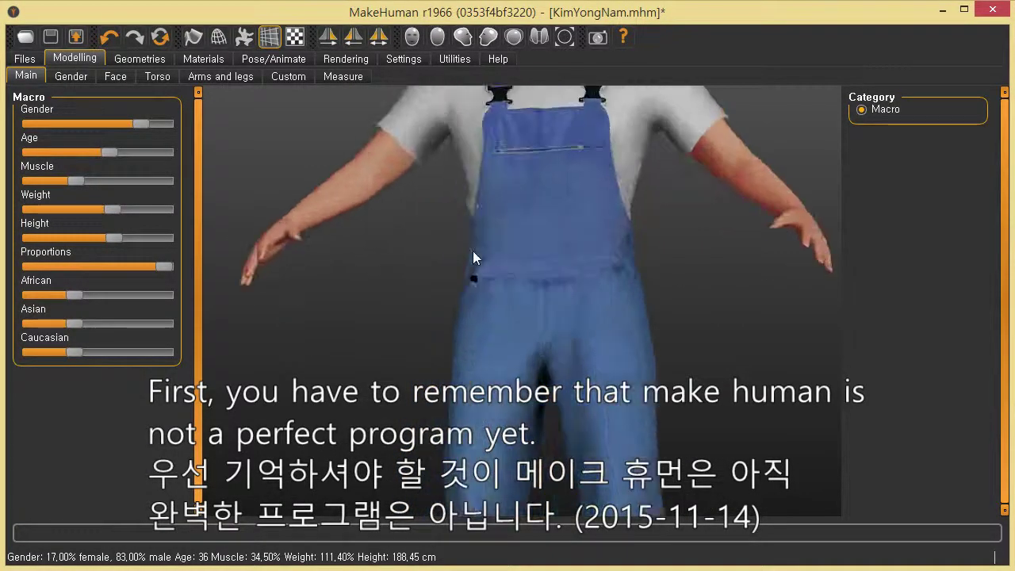
pyautogui.scroll(-2, 597, 256)
pyautogui.moveTo(597, 255); pyautogui.dragTo(453, 272)
pyautogui.scroll(4, 515, 252)
pyautogui.scroll(-1, 527, 273)
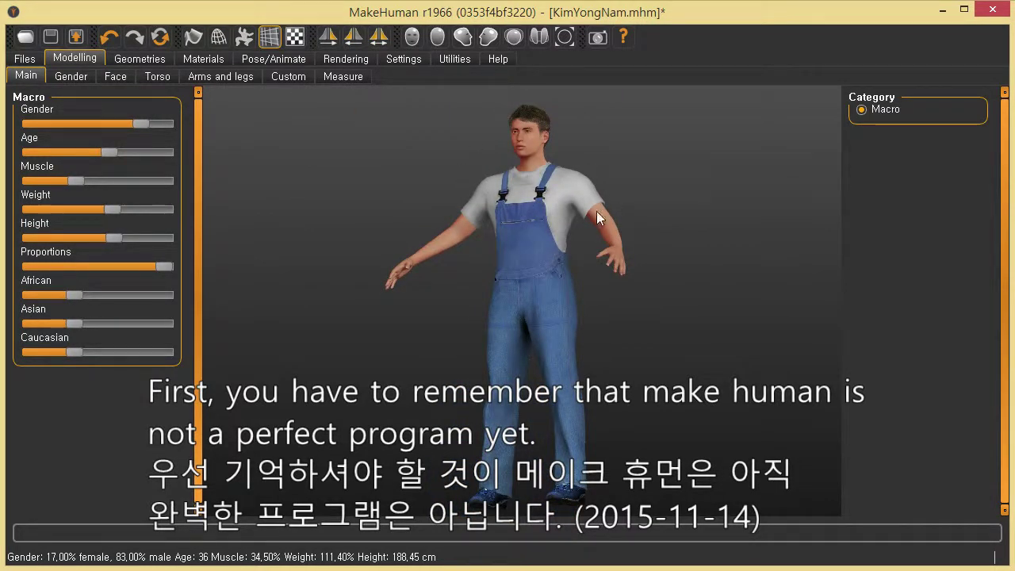
pyautogui.moveTo(596, 222); pyautogui.dragTo(607, 263)
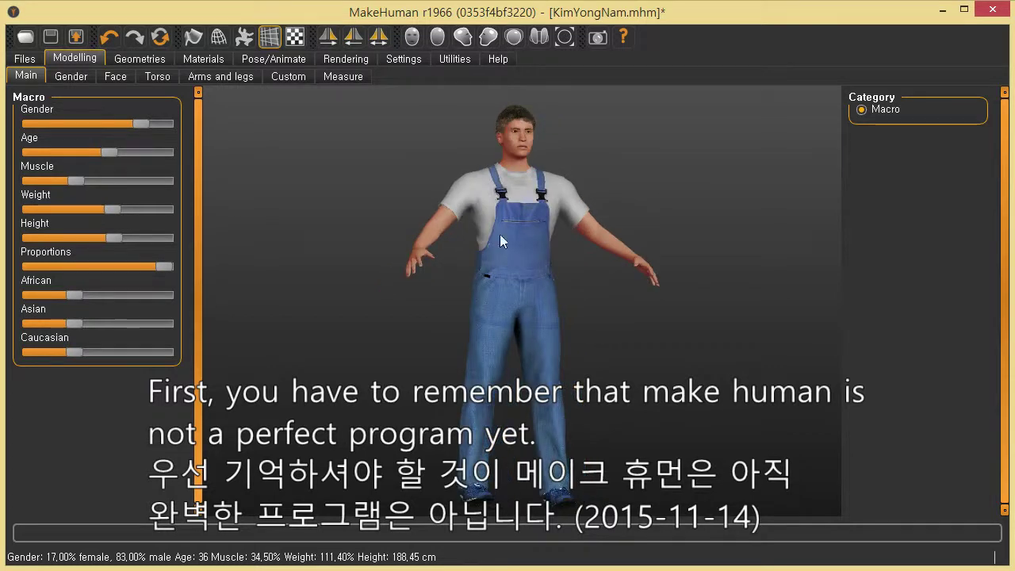
pyautogui.moveTo(554, 353); pyautogui.dragTo(521, 305)
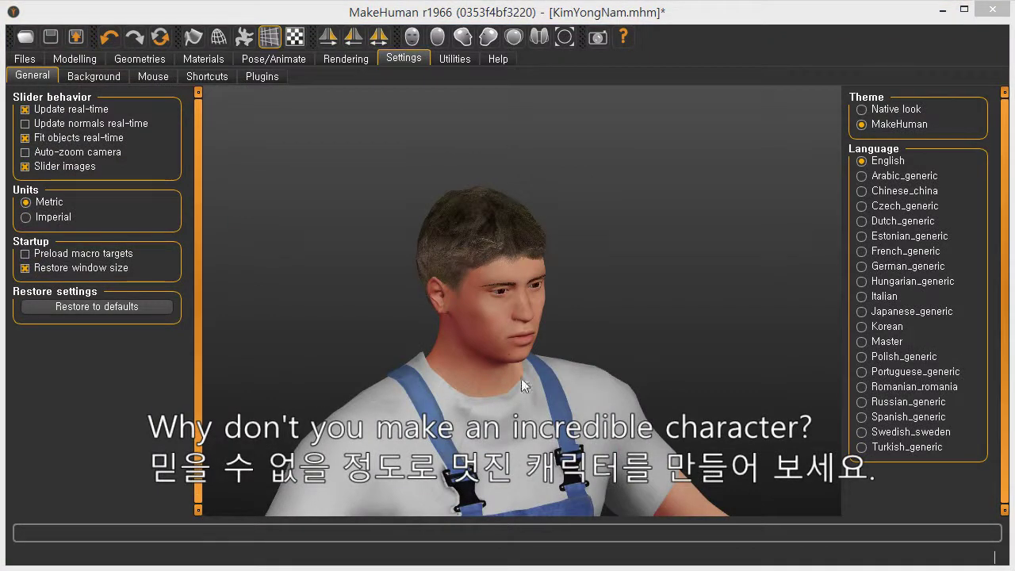
pyautogui.moveTo(584, 337)
pyautogui.mouseDown()
pyautogui.moveTo(570, 343)
pyautogui.moveTo(515, 297)
pyautogui.moveTo(483, 292)
pyautogui.moveTo(589, 323)
pyautogui.mouseUp()
pyautogui.moveTo(498, 362); pyautogui.dragTo(444, 481)
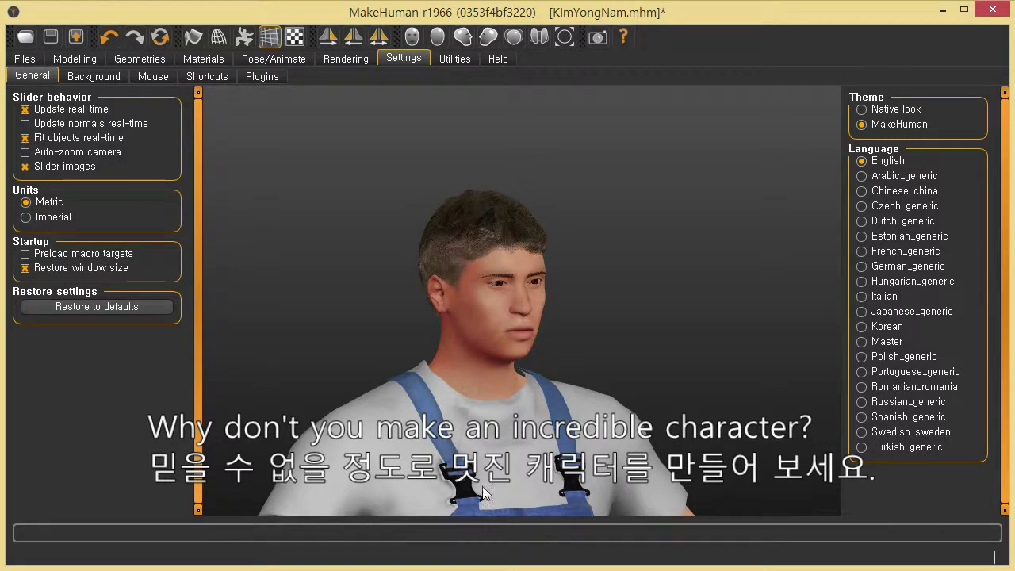
pyautogui.moveTo(533, 355); pyautogui.dragTo(566, 347)
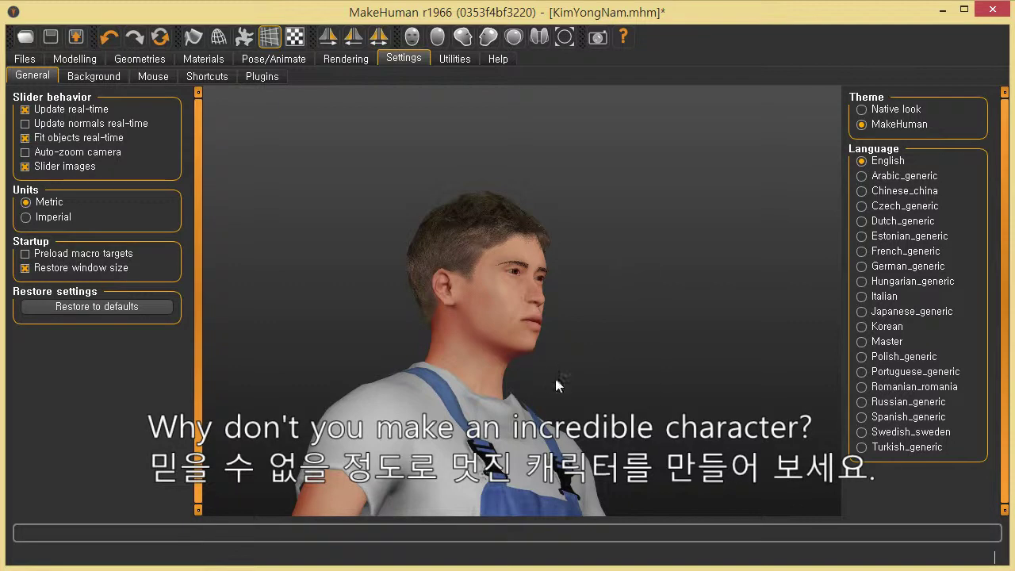